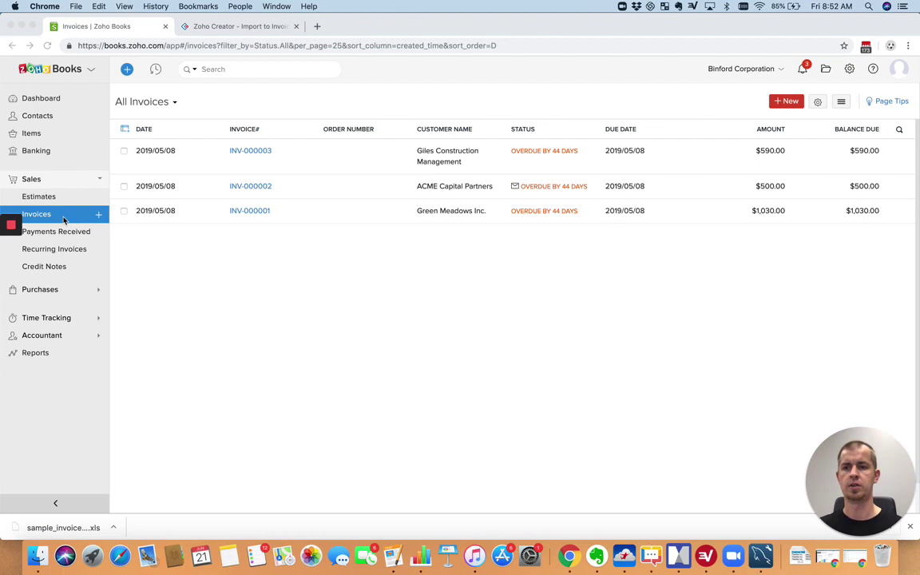
# Choose Import Invoices from the list menu beside the New button.
pyautogui.click(56, 217)
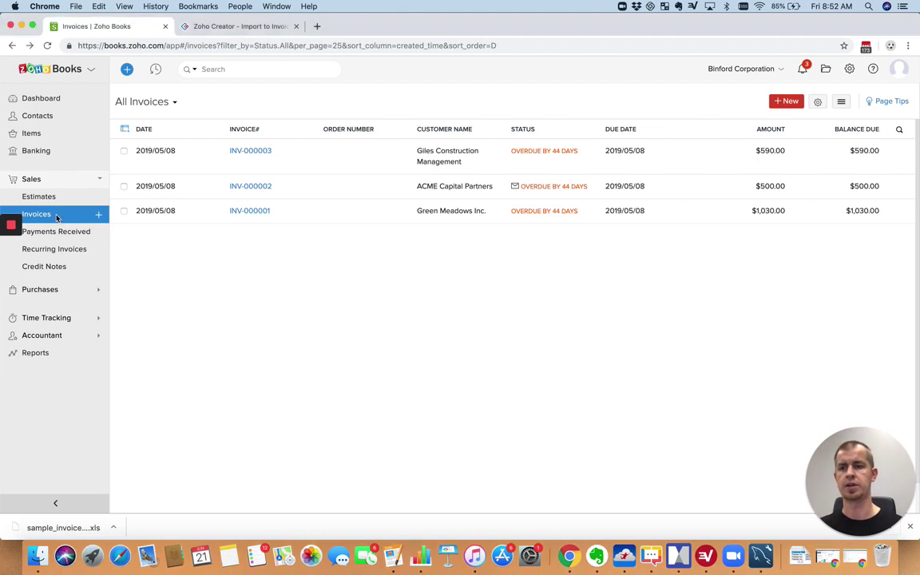
pyautogui.click(841, 104)
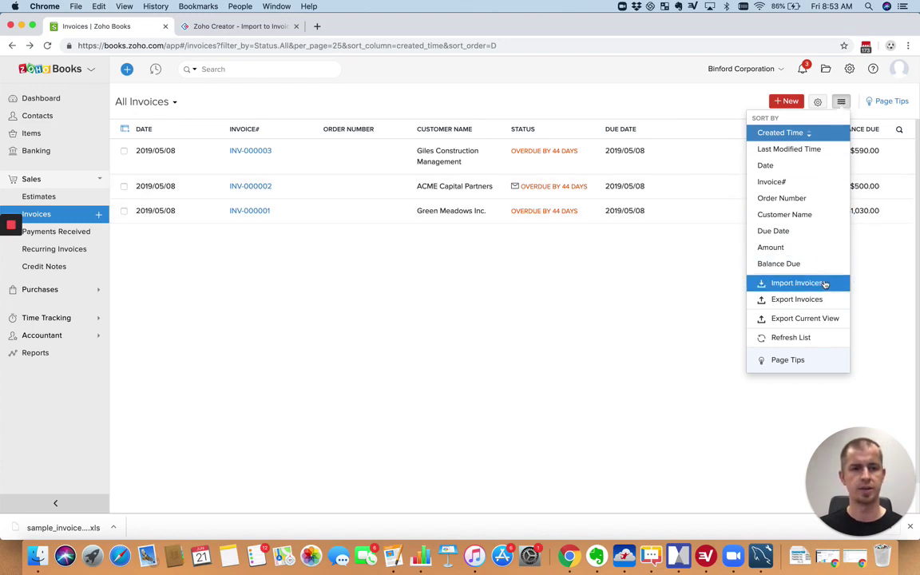
pyautogui.click(765, 282)
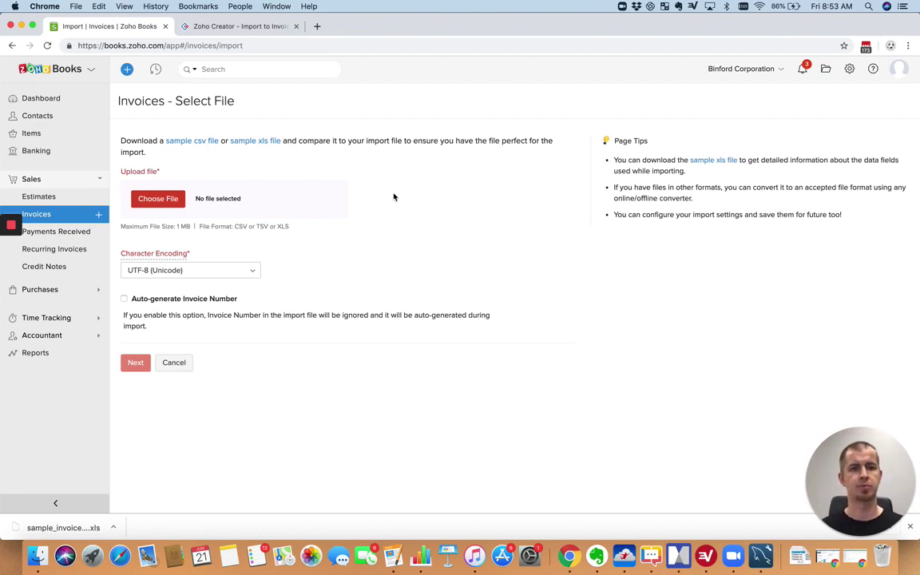
# Download the sample invoices XLS, open it in Numbers, and step through the first invoice's fields to Invoice Status.
pyautogui.click(712, 162)
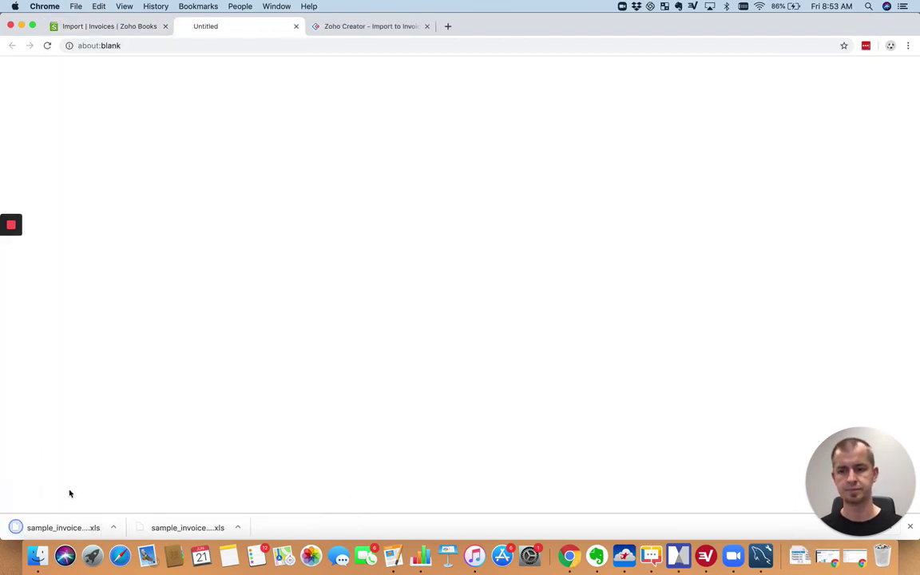
pyautogui.click(66, 527)
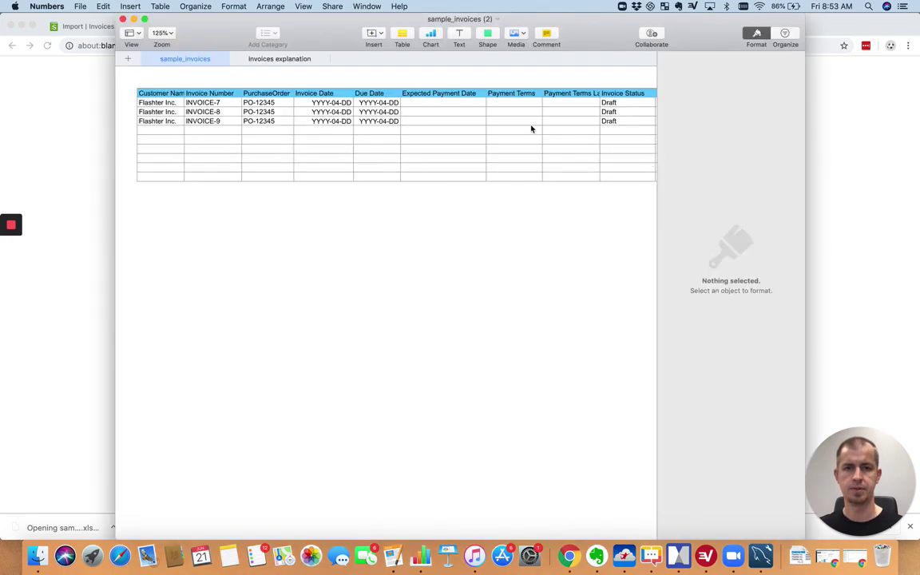
pyautogui.click(156, 104)
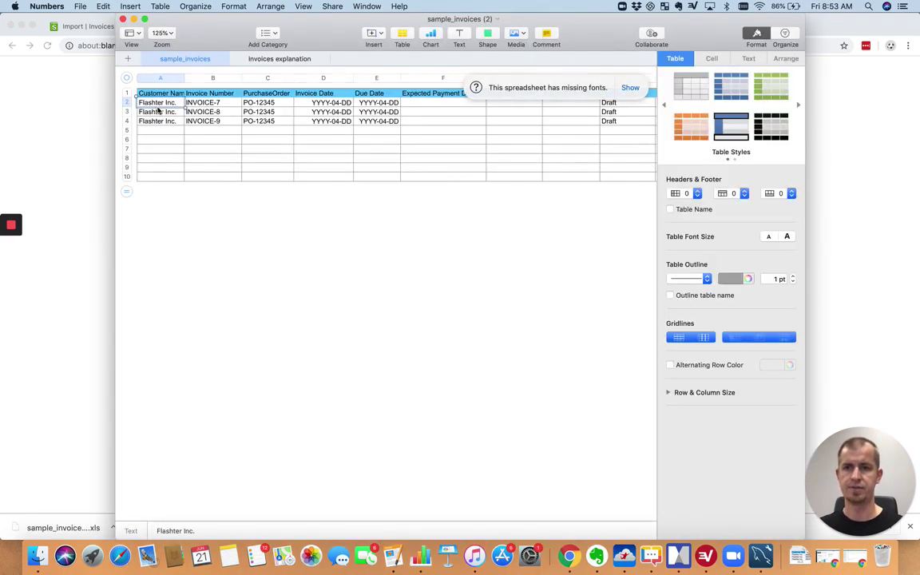
pyautogui.press('Tab')
pyautogui.press('Tab')
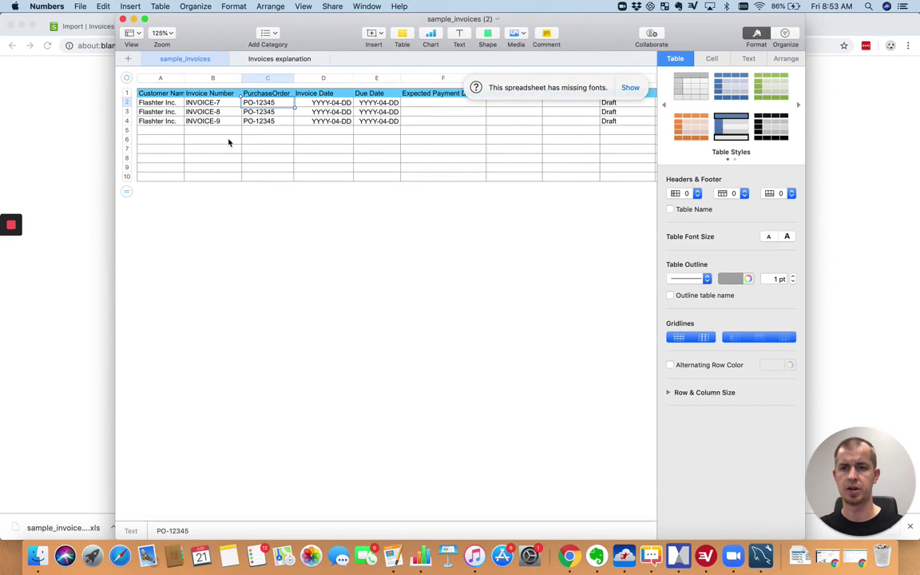
pyautogui.press('Tab')
pyautogui.press('Tab')
pyautogui.press('Tab')
pyautogui.hotkey('shift', 'Tab')
pyautogui.hotkey('shift', 'Tab')
pyautogui.hotkey('shift', 'Tab')
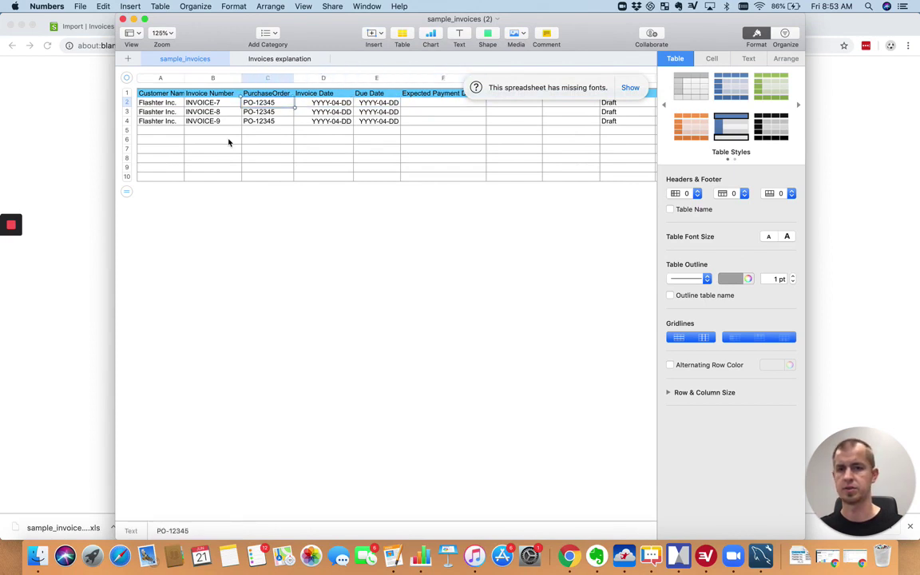
pyautogui.press('Tab')
pyautogui.press('Tab')
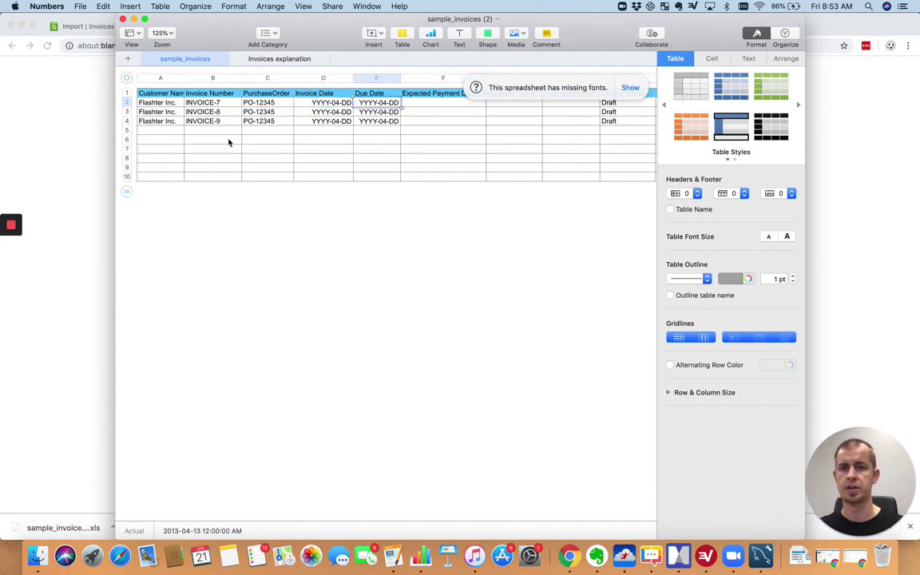
pyautogui.press('Tab')
pyautogui.press('Tab')
pyautogui.press('Tab')
pyautogui.press('Tab')
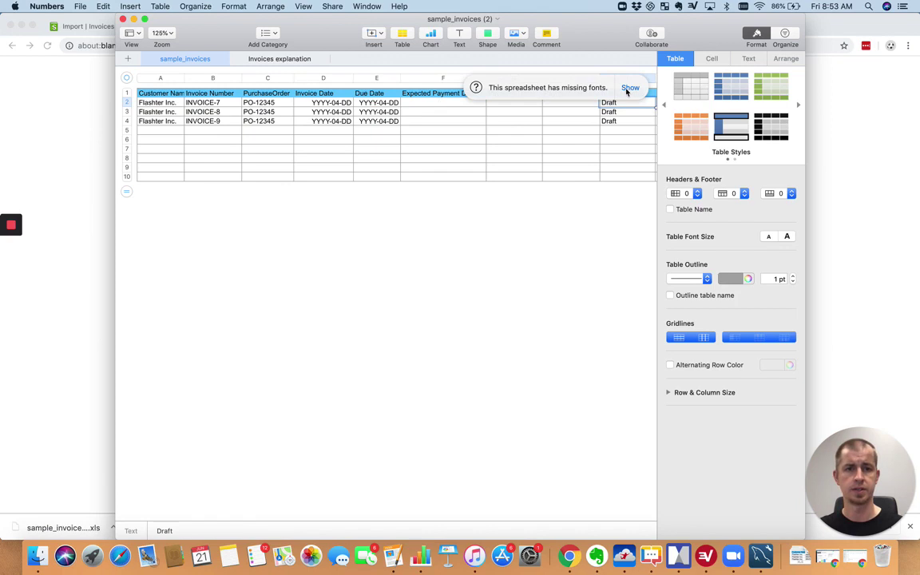
pyautogui.click(629, 89)
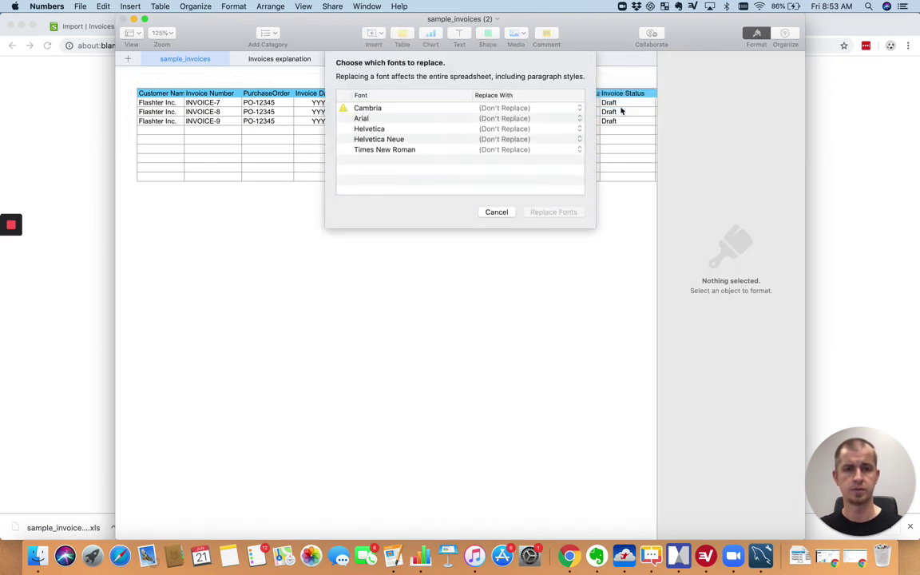
pyautogui.click(504, 216)
pyautogui.click(582, 119)
pyautogui.press('Tab')
pyautogui.press('Tab')
pyautogui.press('Tab')
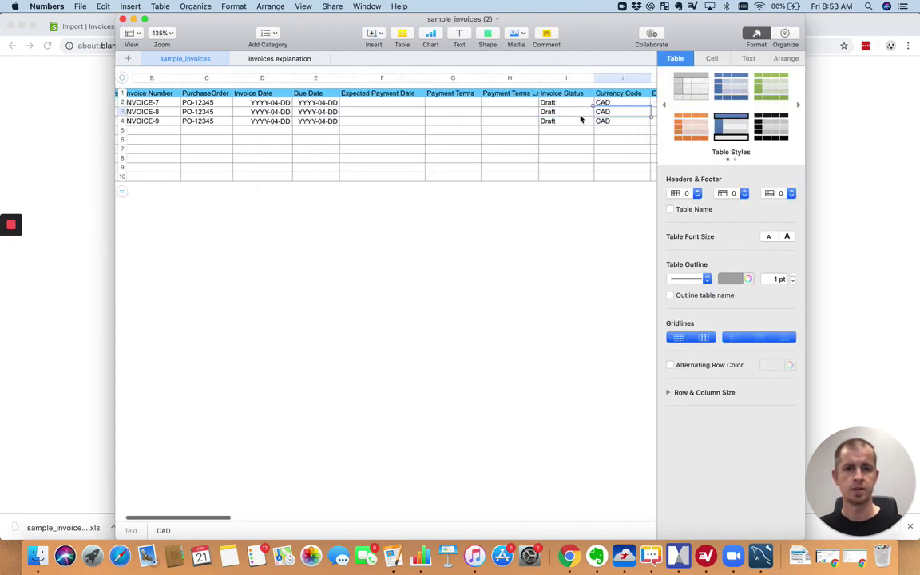
pyautogui.hotkey('shift', 'Tab')
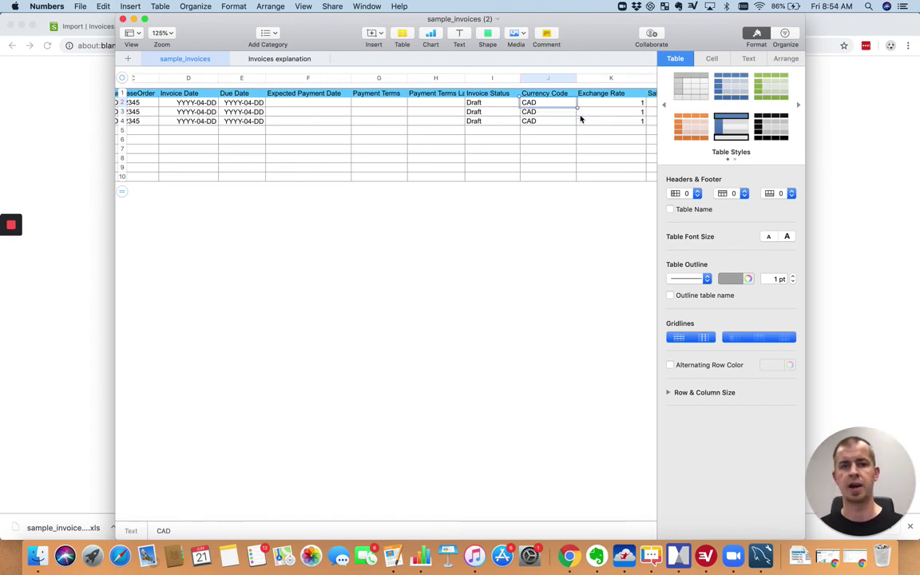
pyautogui.press('Tab')
pyautogui.press('Tab')
pyautogui.press('Tab')
pyautogui.press('Tab')
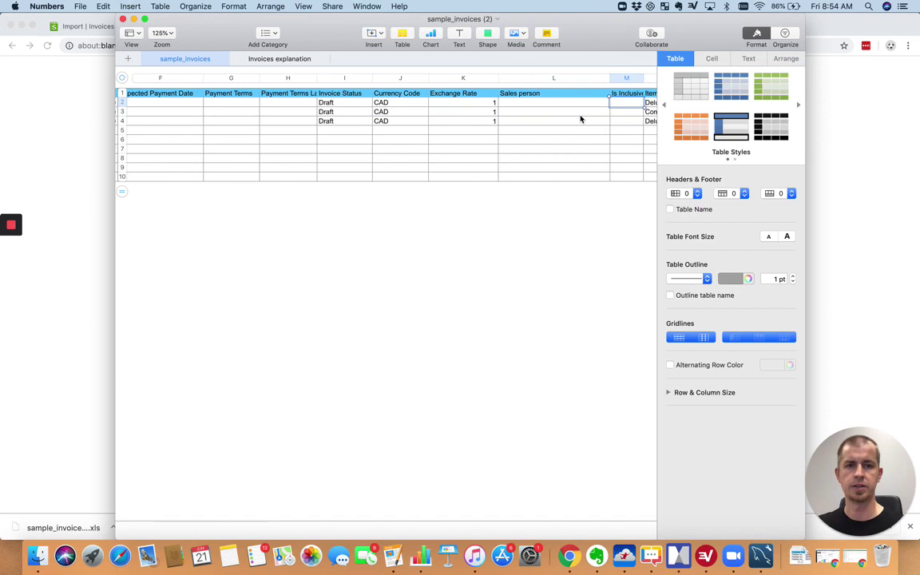
pyautogui.press('Tab')
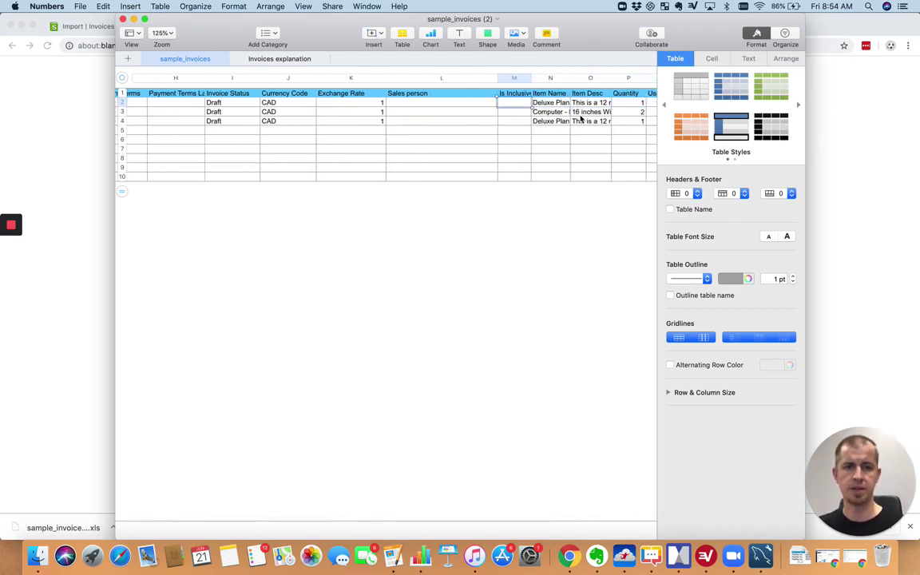
pyautogui.hotkey('shift', 'Tab')
pyautogui.press('Tab')
pyautogui.press('Tab')
pyautogui.press('Tab')
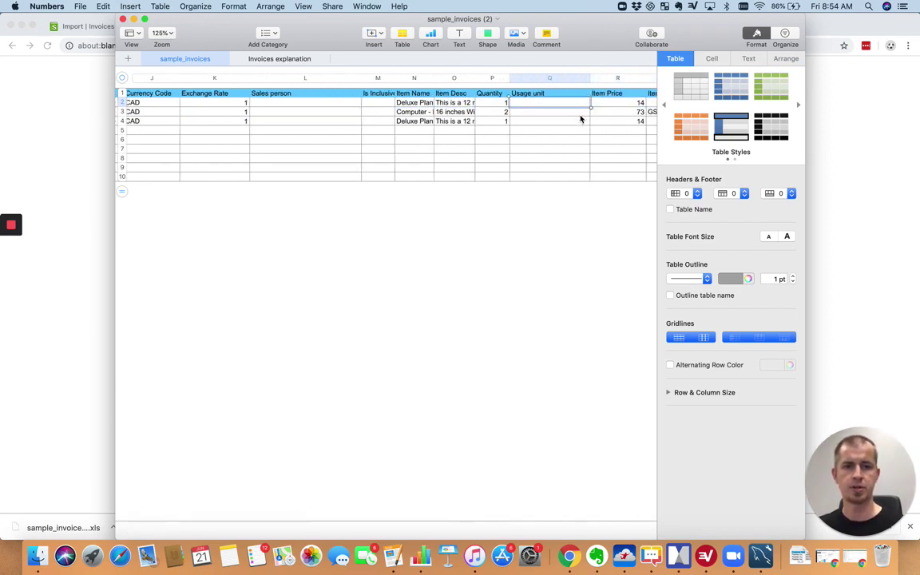
pyautogui.press('Tab')
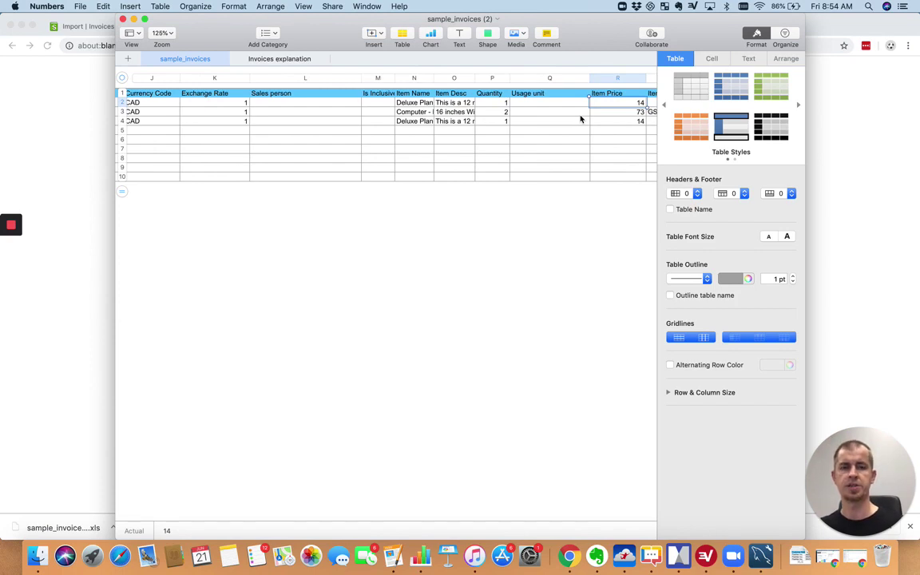
pyautogui.press('Tab')
pyautogui.press('Tab')
pyautogui.press('Tab')
pyautogui.press('Tab')
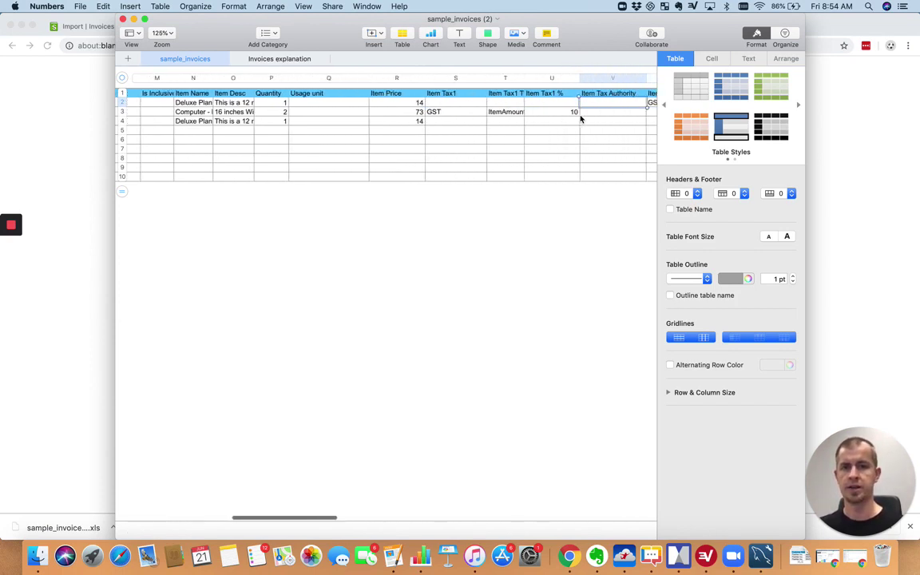
pyautogui.hotkey('shift', 'Tab')
pyautogui.hotkey('shift', 'Tab')
pyautogui.hotkey('shift', 'Tab')
pyautogui.hotkey('shift', 'Tab')
pyautogui.hotkey('shift', 'Tab')
pyautogui.hotkey('shift', 'Tab')
pyautogui.hotkey('shift', 'Tab')
pyautogui.hotkey('shift', 'Tab')
pyautogui.hotkey('shift', 'Tab')
pyautogui.hotkey('shift', 'Tab')
pyautogui.hotkey('shift', 'Tab')
pyautogui.hotkey('shift', 'Tab')
pyautogui.hotkey('shift', 'Tab')
pyautogui.hotkey('shift', 'Tab')
pyautogui.hotkey('shift', 'Tab')
pyautogui.hotkey('shift', 'Tab')
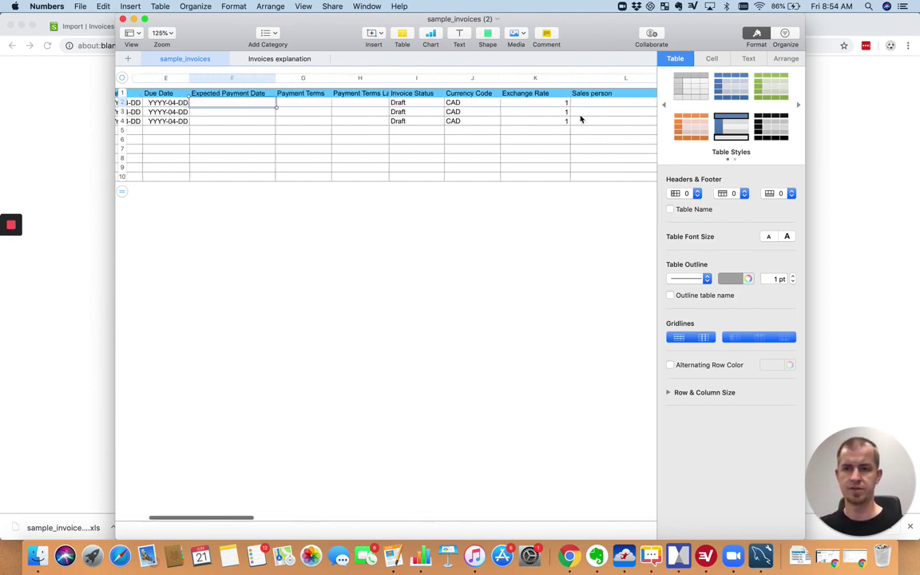
pyautogui.hotkey('shift', 'Tab')
pyautogui.hotkey('shift', 'Tab')
pyautogui.hotkey('shift', 'Tab')
pyautogui.hotkey('shift', 'Tab')
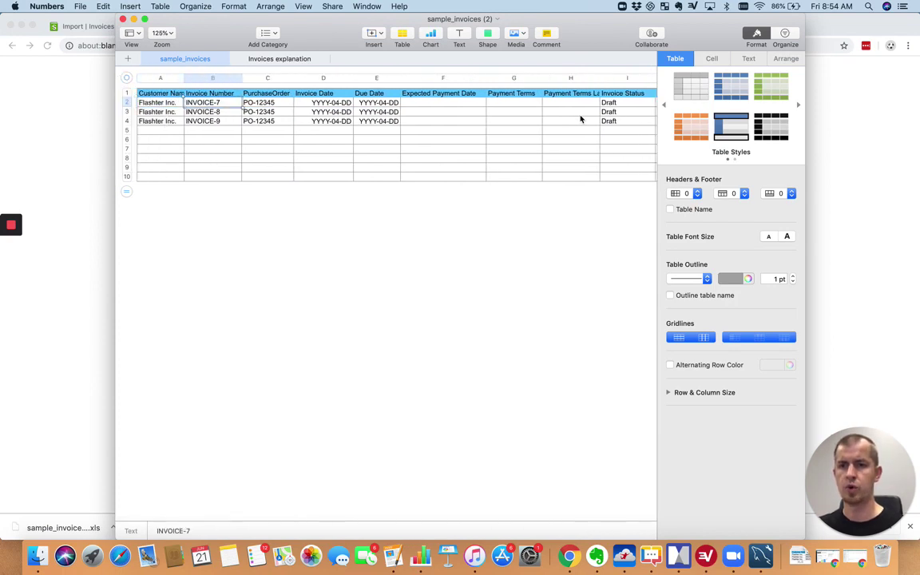
pyautogui.hotkey('shift', 'Tab')
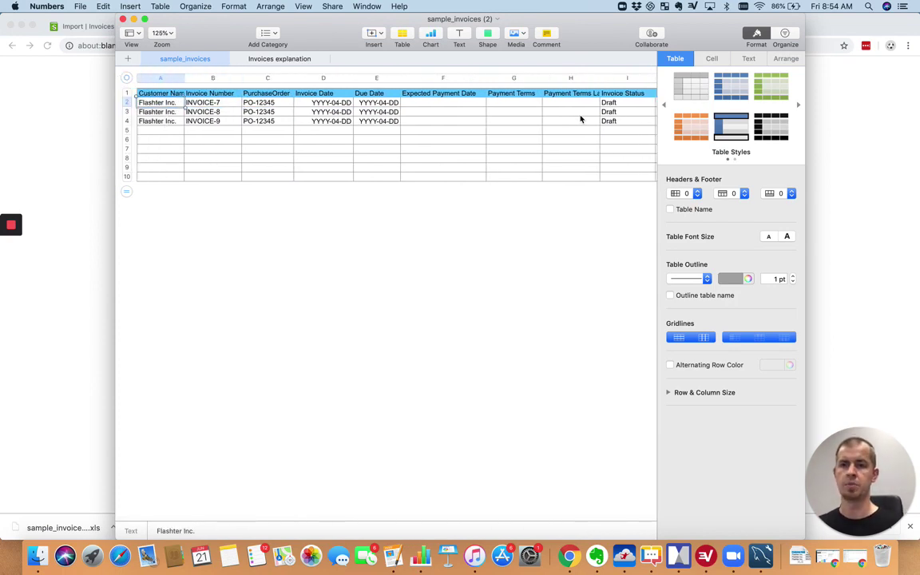
pyautogui.click(232, 115)
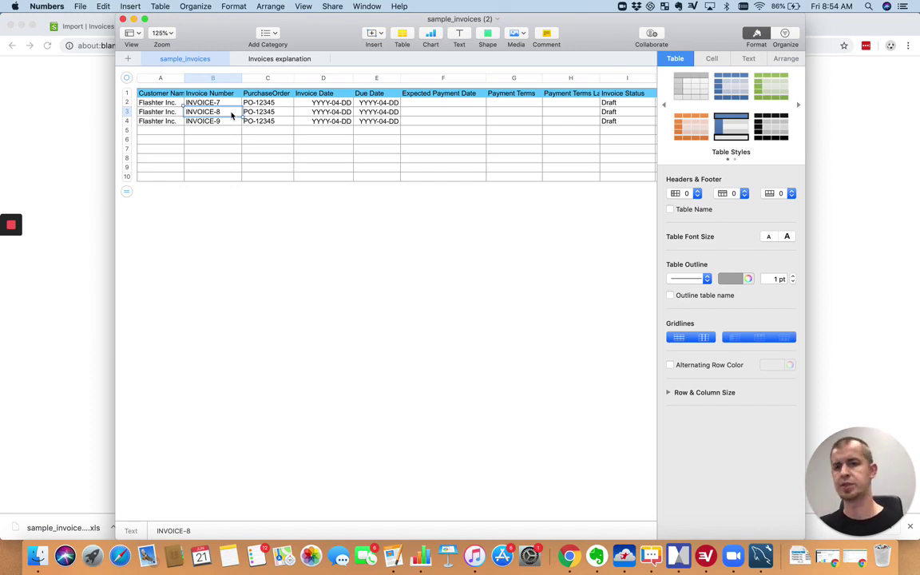
pyautogui.press('Up')
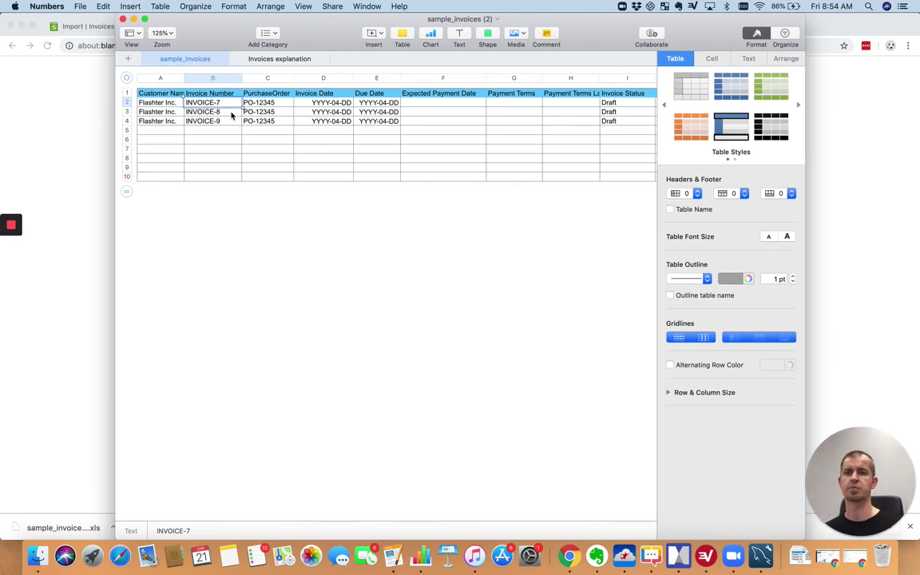
# Close the Numbers spreadsheet, return to Zoho Books, and bring up the file picker on Downloads.
pyautogui.click(123, 19)
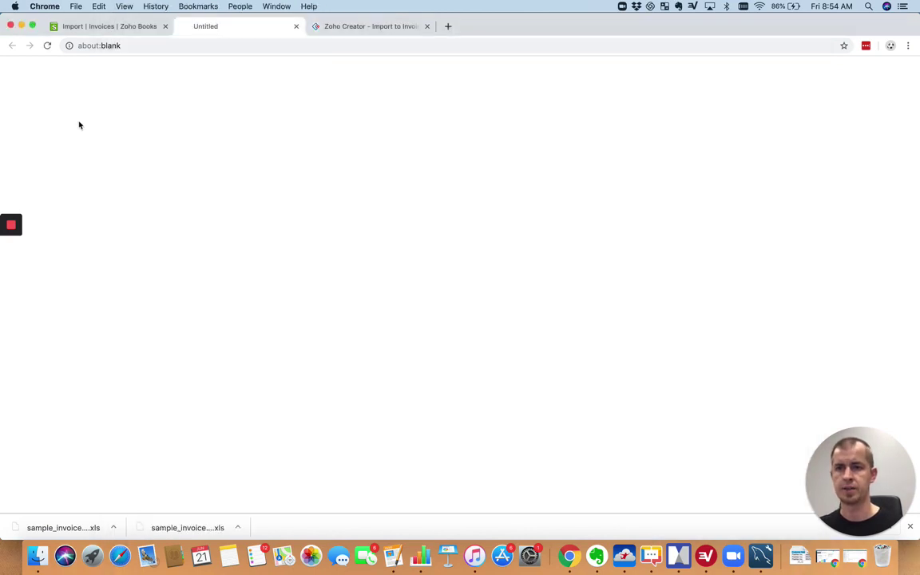
pyautogui.click(121, 30)
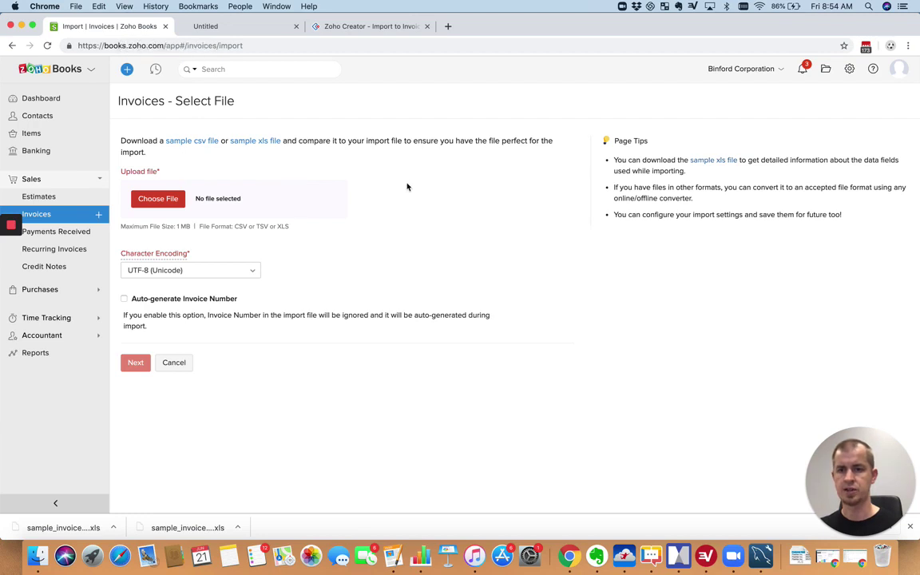
pyautogui.click(168, 205)
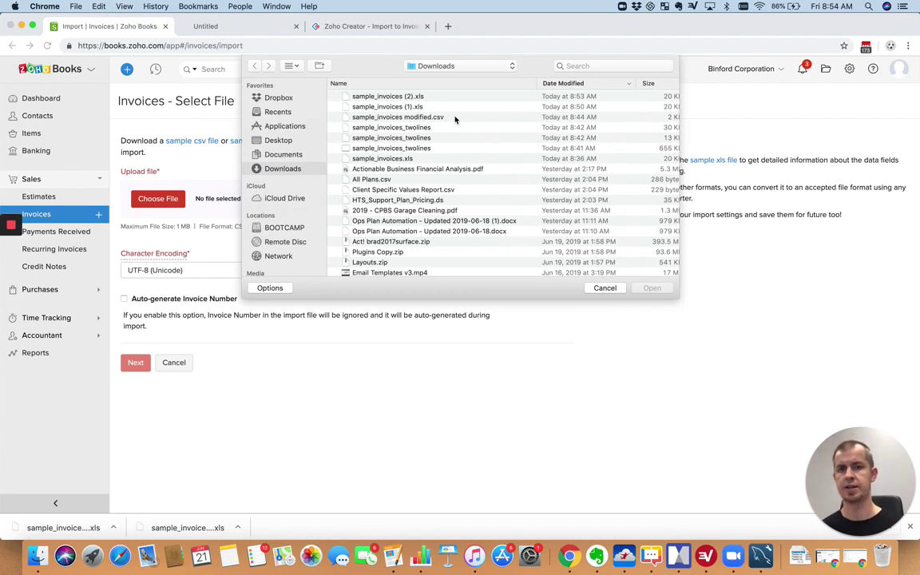
# Attach sample_invoices modified.csv from Downloads as the import file.
pyautogui.click(451, 119)
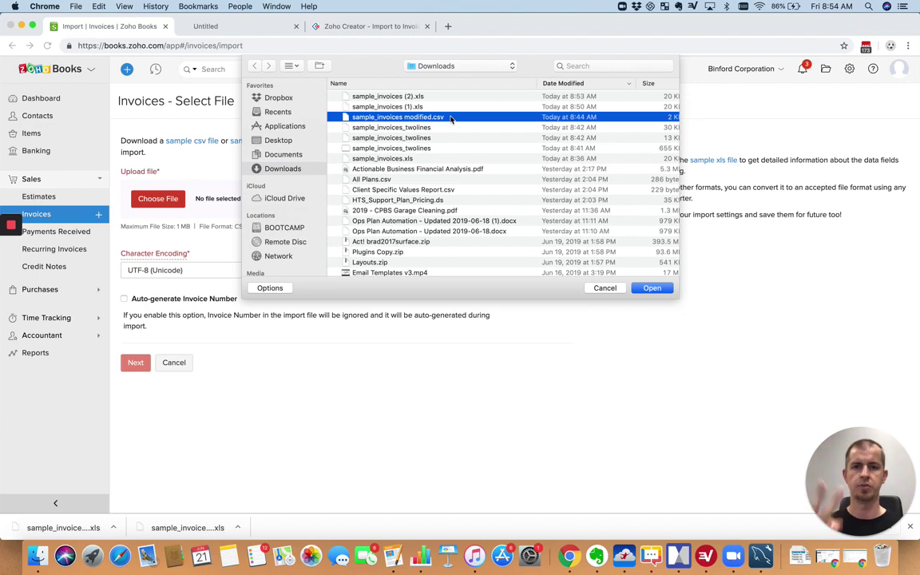
pyautogui.click(651, 288)
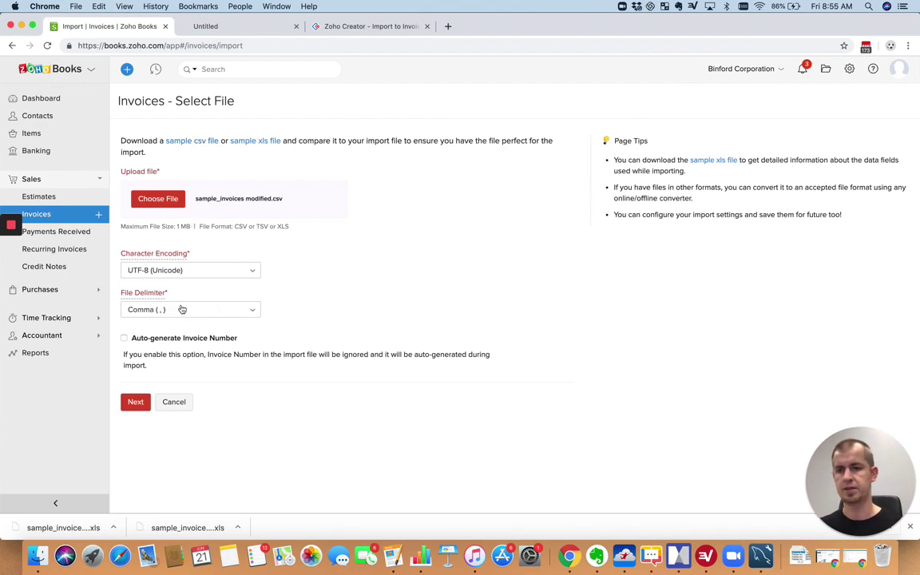
# Keep Comma (,) selected as the CSV's file delimiter.
pyautogui.click(213, 312)
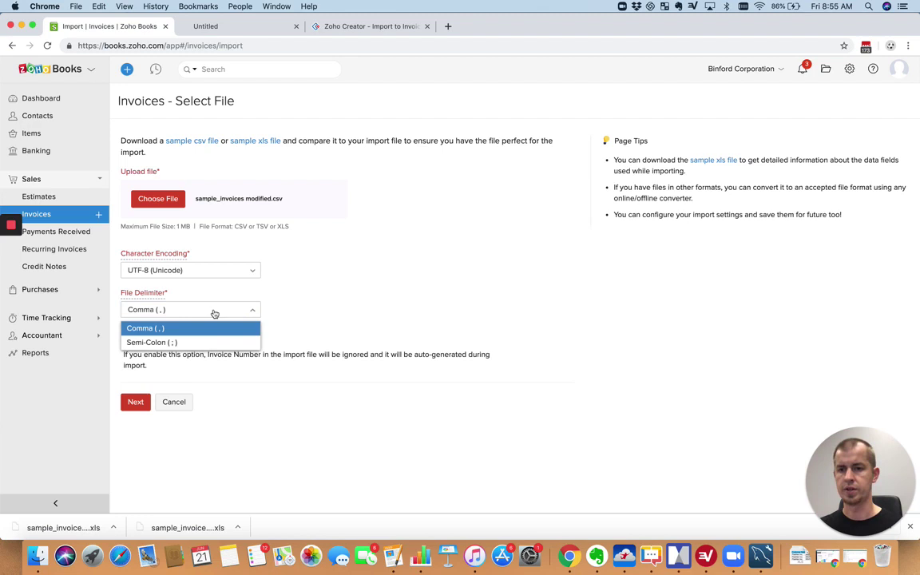
pyautogui.click(214, 314)
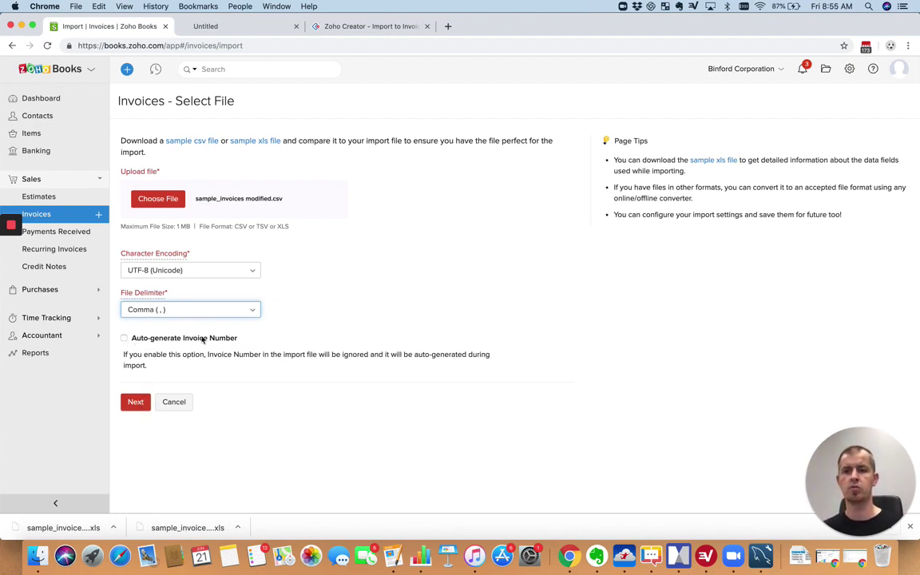
# Check every auto-matched column mapping on the Map Fields page and submit them for preview.
pyautogui.click(136, 403)
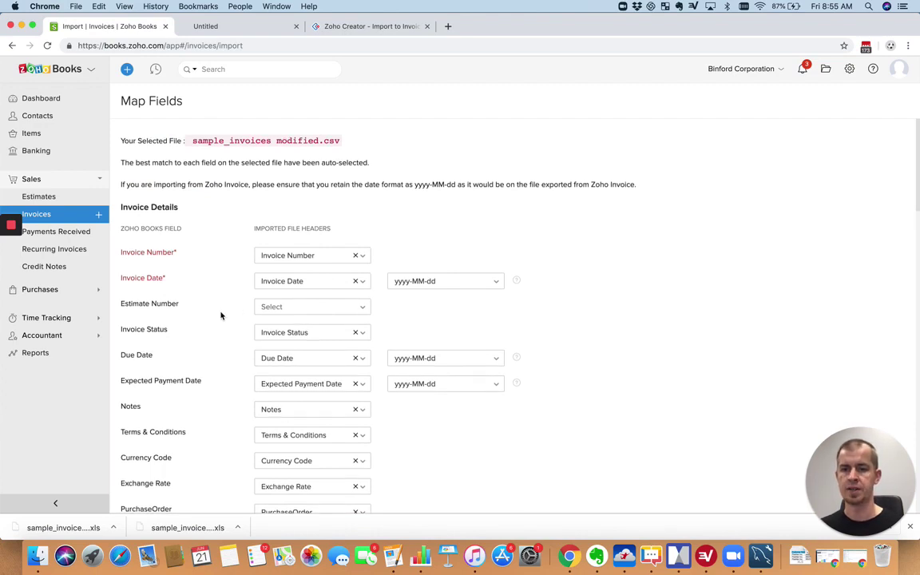
pyautogui.scroll(-1, 207, 316)
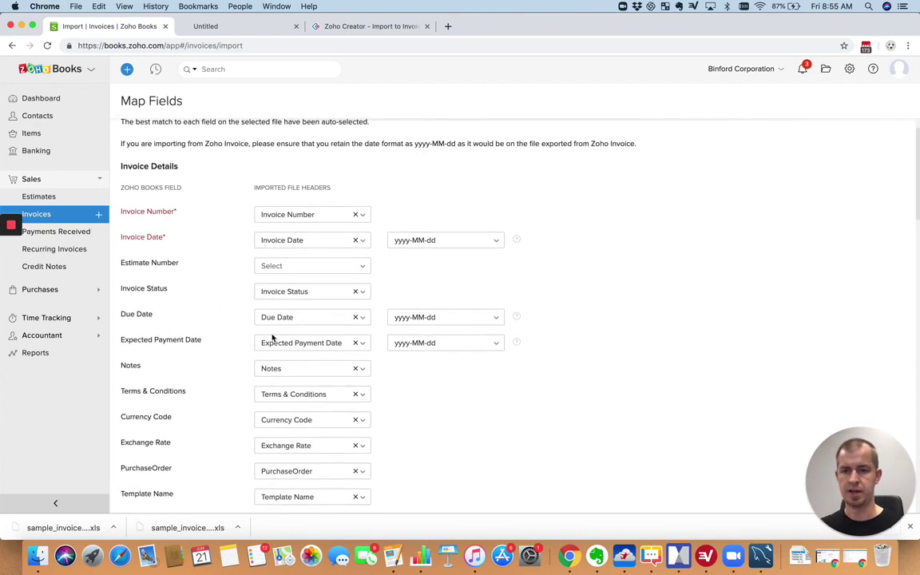
pyautogui.scroll(-1, 235, 369)
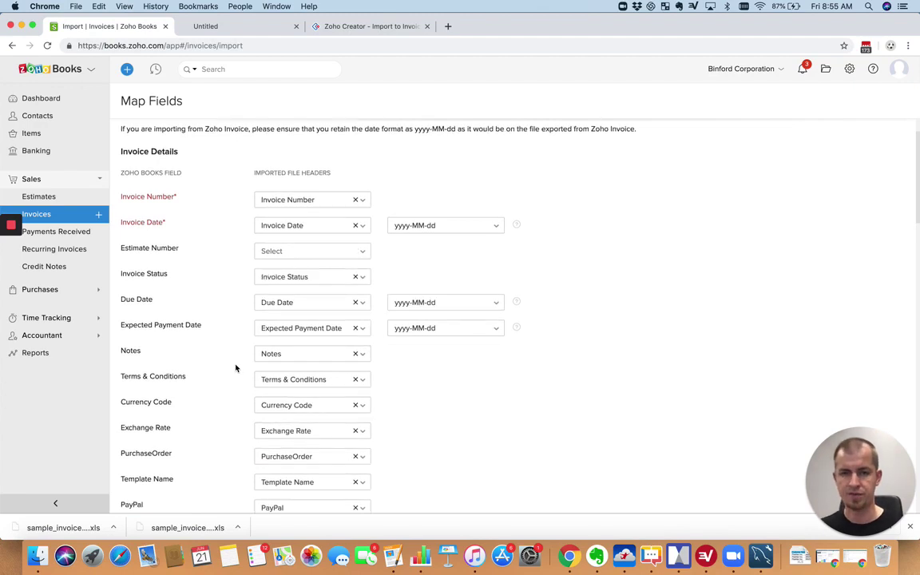
pyautogui.scroll(3, 236, 368)
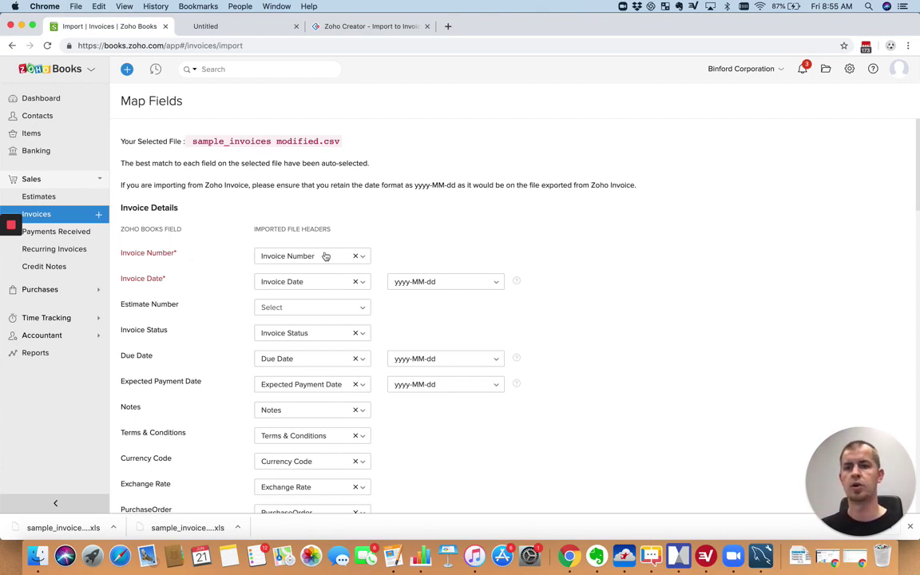
pyautogui.scroll(-2, 225, 301)
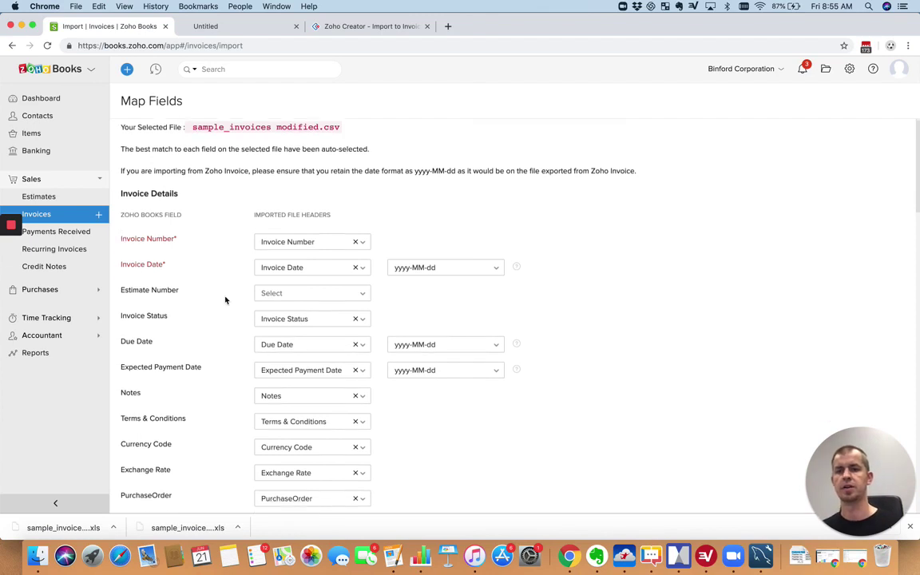
pyautogui.scroll(-10, 225, 301)
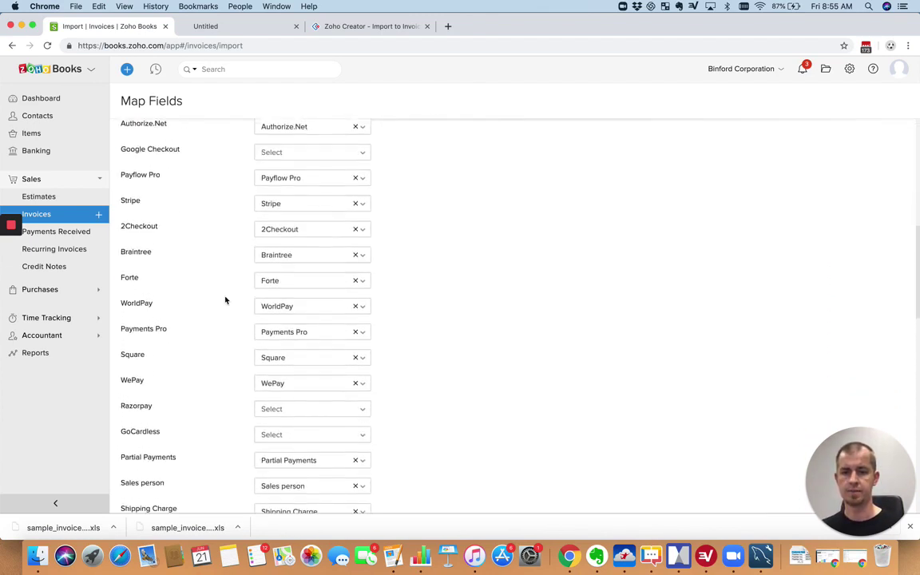
pyautogui.scroll(-1, 225, 300)
pyautogui.scroll(5, 226, 300)
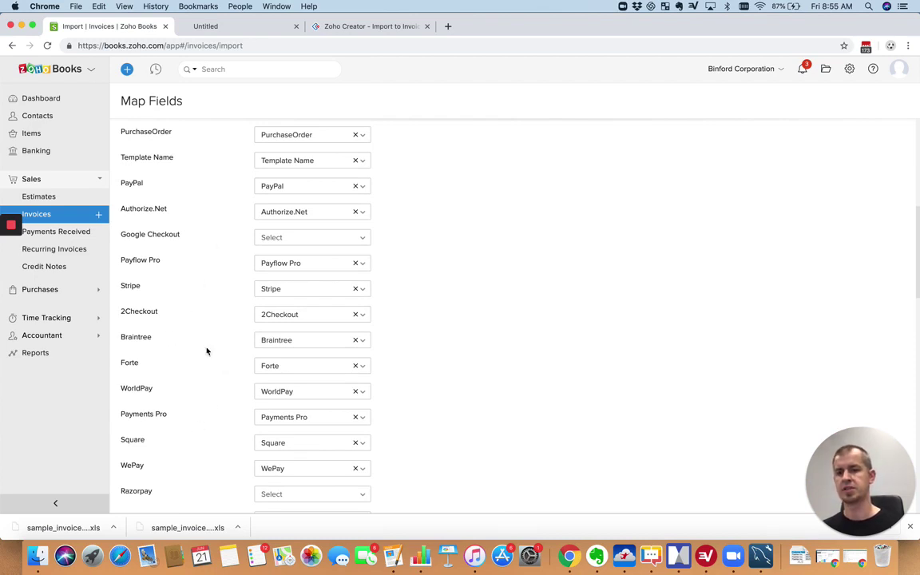
pyautogui.scroll(-4, 206, 351)
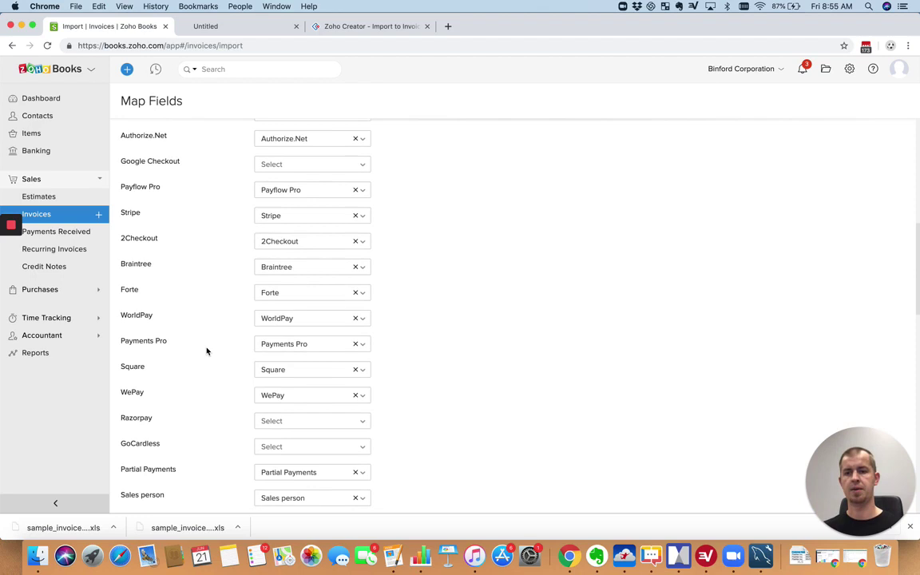
pyautogui.scroll(-20, 206, 351)
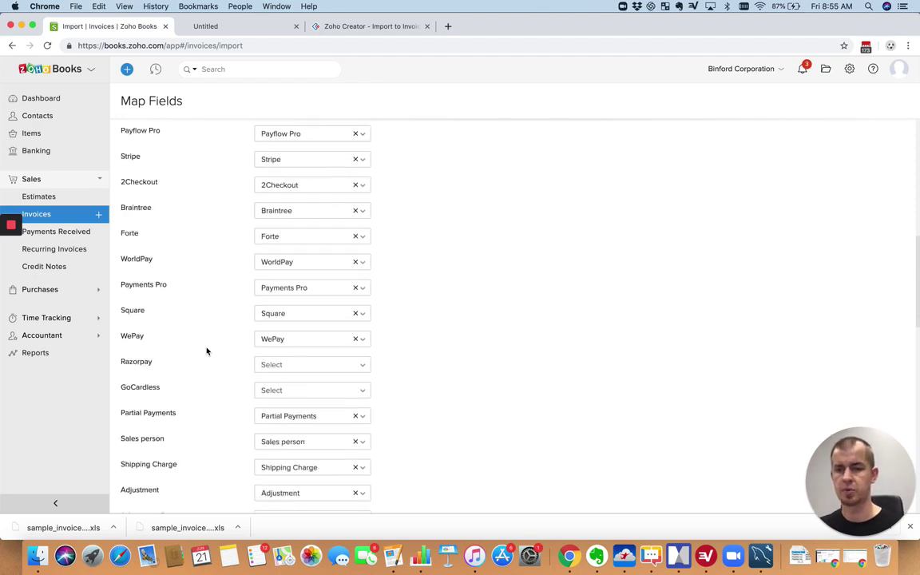
pyautogui.scroll(-7, 206, 350)
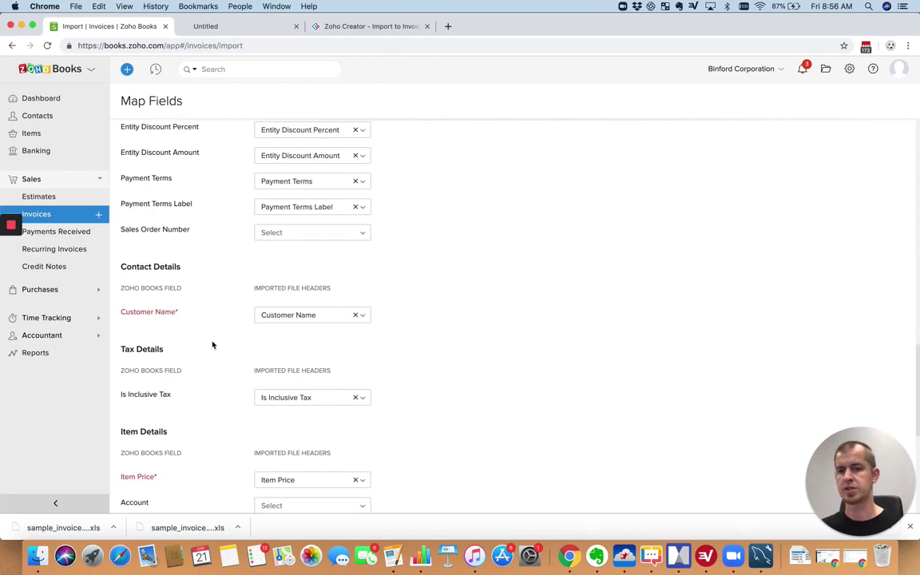
pyautogui.scroll(-5, 212, 345)
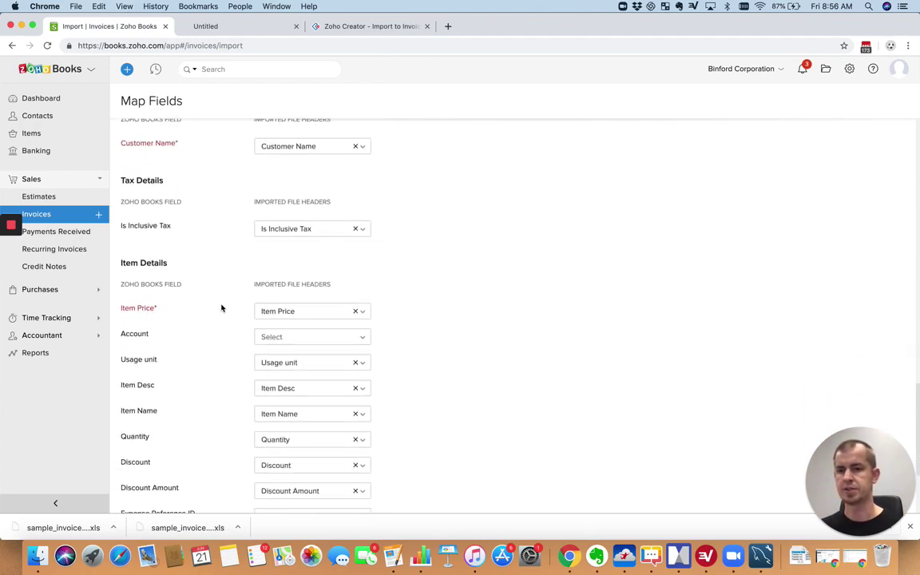
pyautogui.scroll(-2, 222, 308)
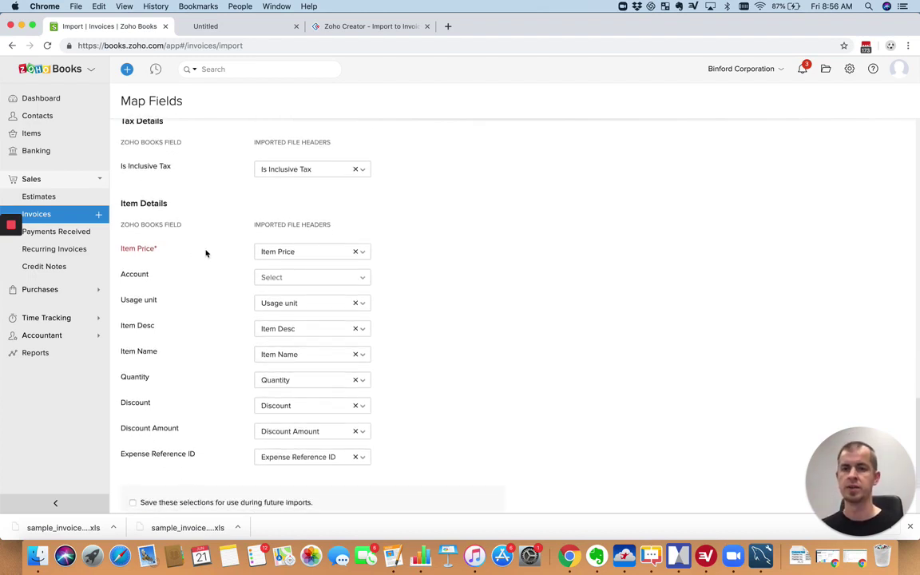
pyautogui.scroll(-3, 205, 253)
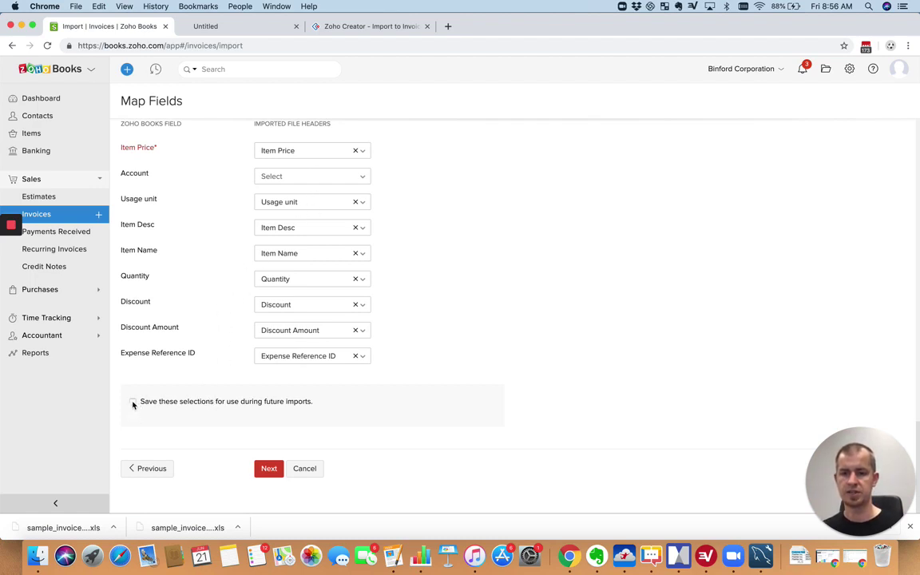
pyautogui.click(268, 470)
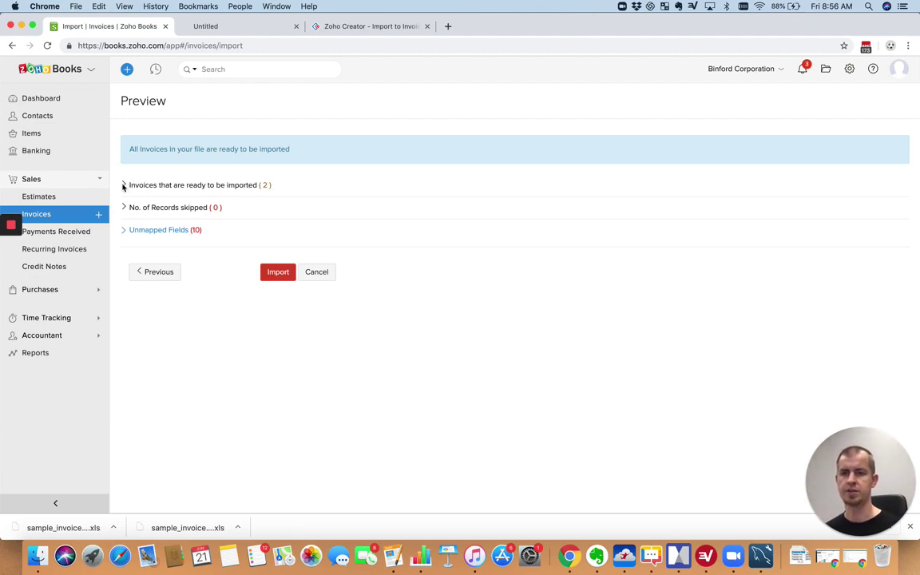
# Review the 10 unmapped fields and import both invoices, INVOICE-9 and INVOICE-7.
pyautogui.click(140, 232)
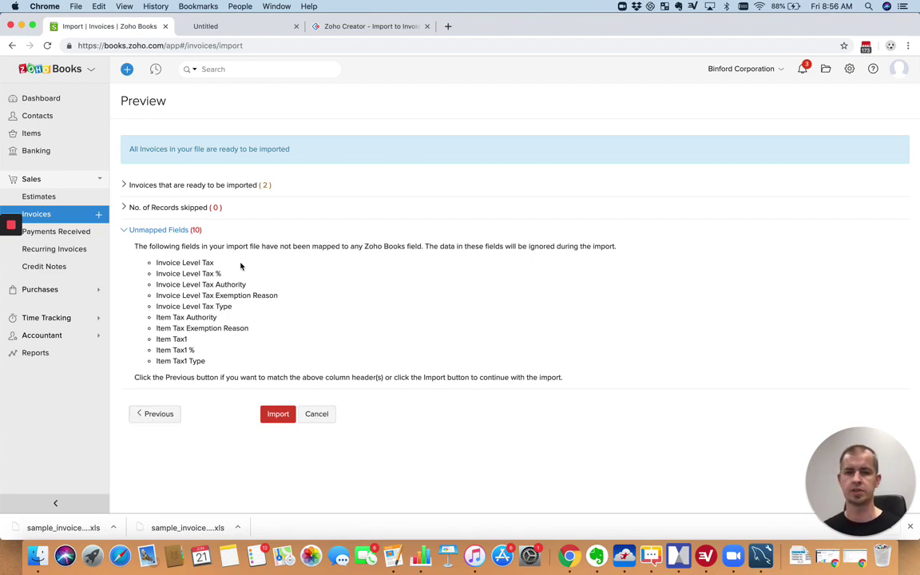
pyautogui.click(275, 414)
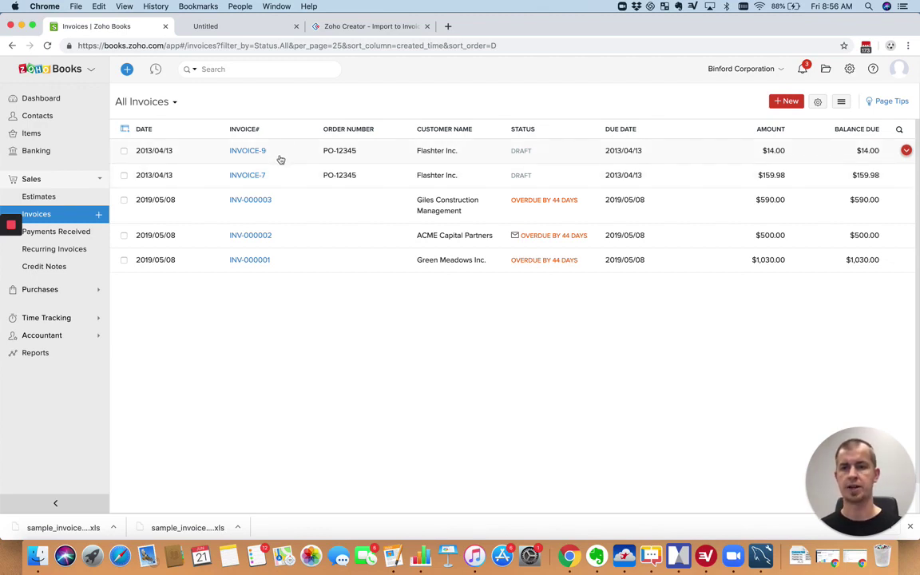
# Open INVOICE-7 from the All Invoices list.
pyautogui.click(249, 178)
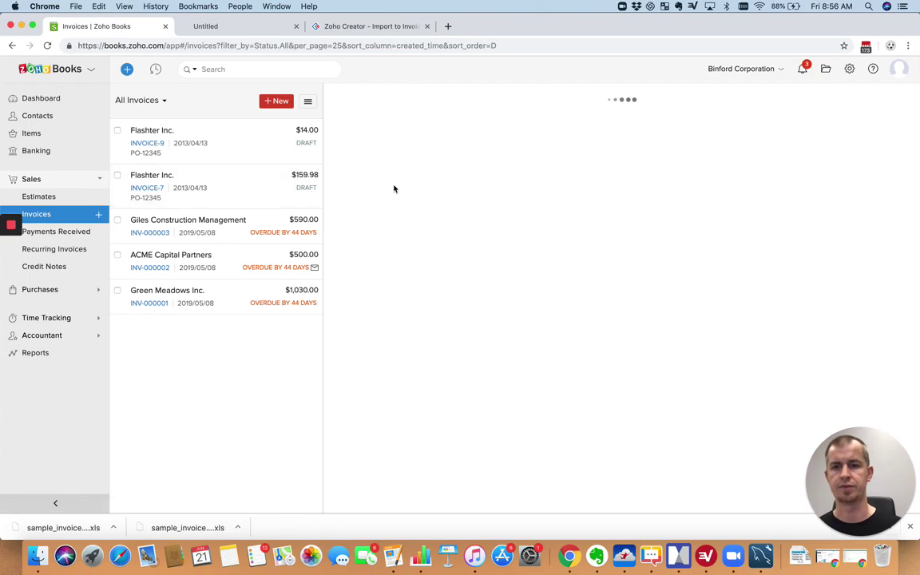
# Scroll through INVOICE-7's details, then switch to the Zoho Creator Import to Invoice app.
pyautogui.scroll(-5, 616, 337)
pyautogui.scroll(-1, 616, 337)
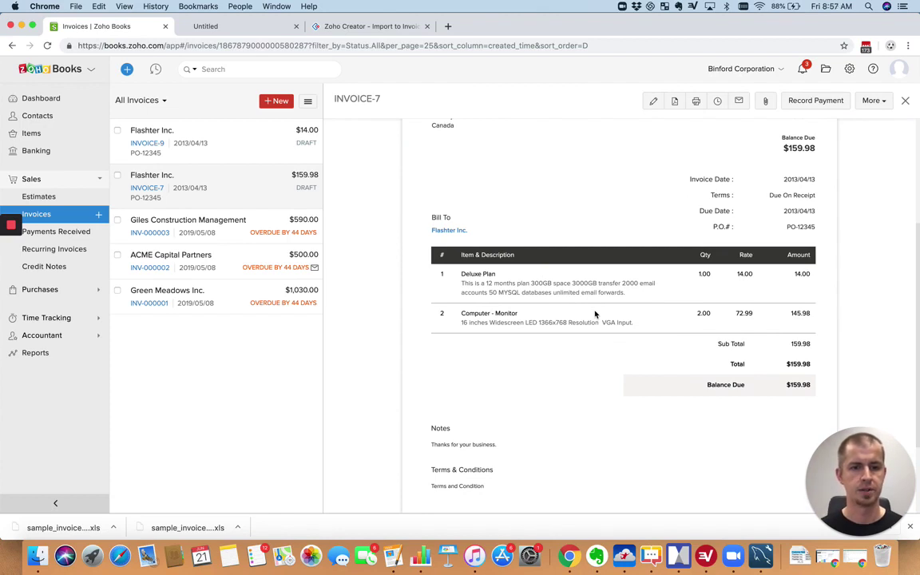
pyautogui.scroll(3, 595, 314)
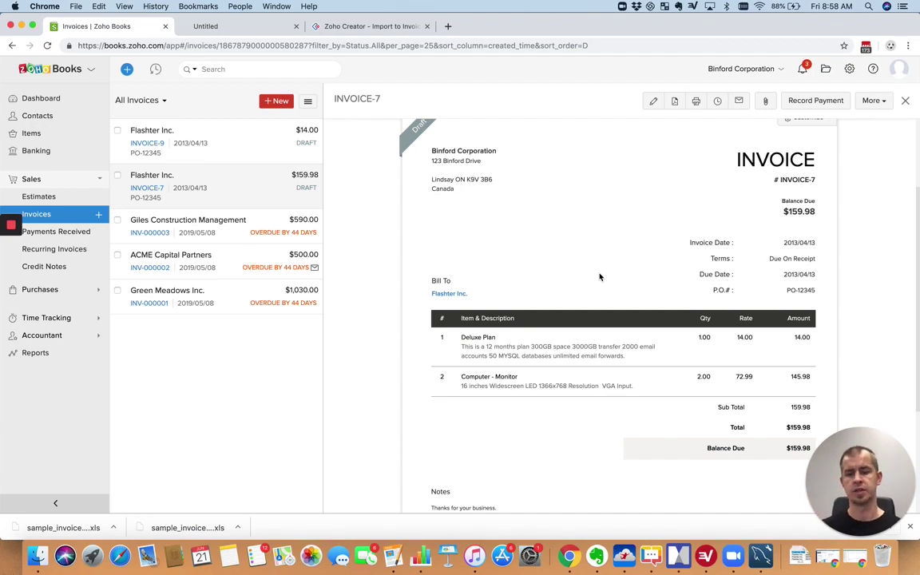
pyautogui.click(373, 29)
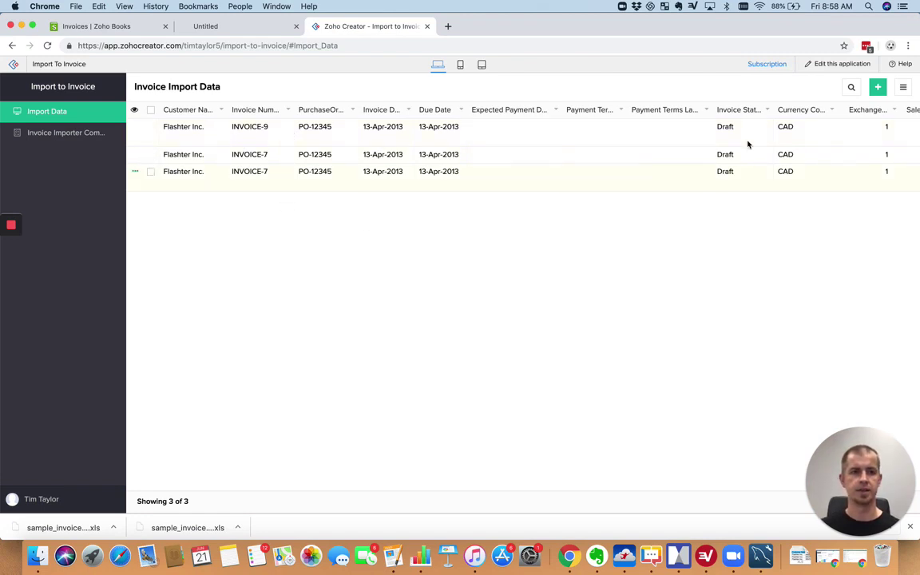
# Show the table's More Actions options, then dismiss them without choosing anything.
pyautogui.click(902, 87)
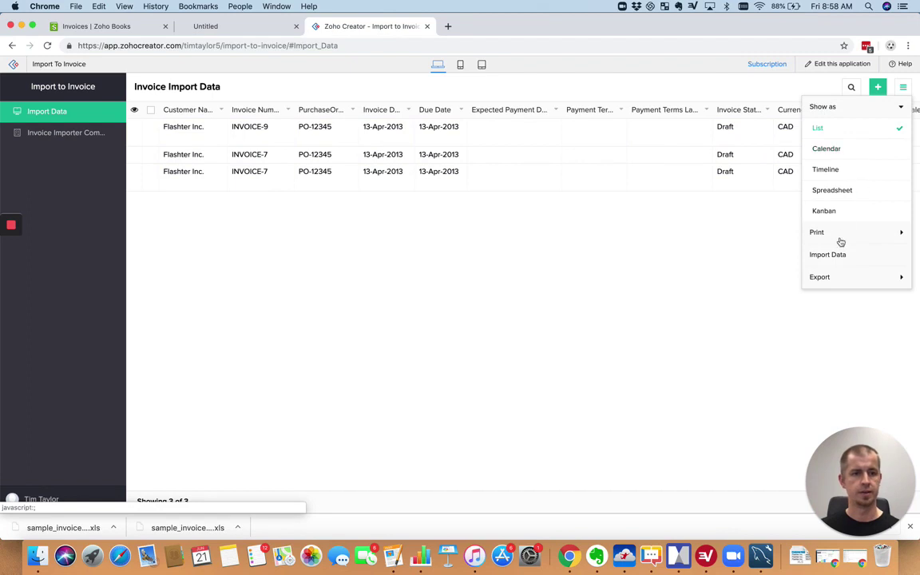
pyautogui.click(579, 247)
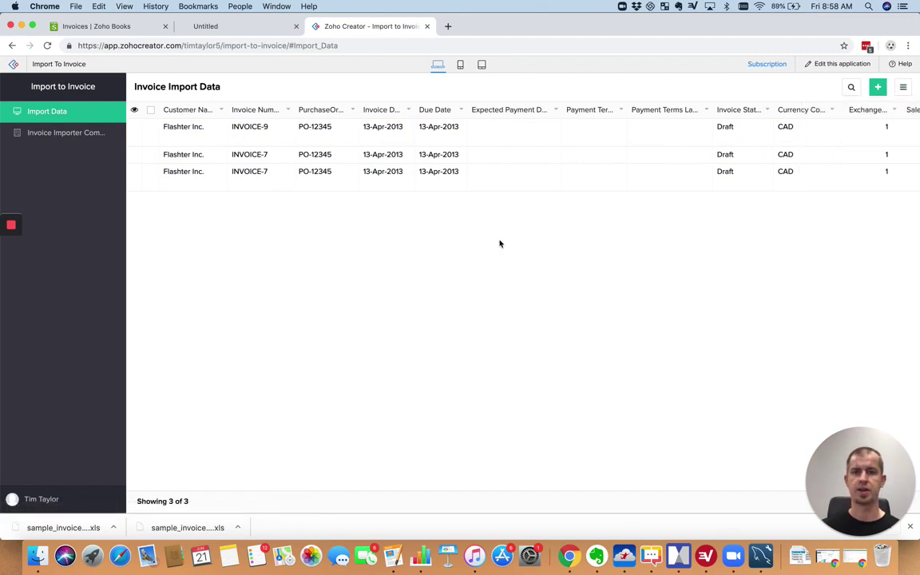
pyautogui.click(72, 135)
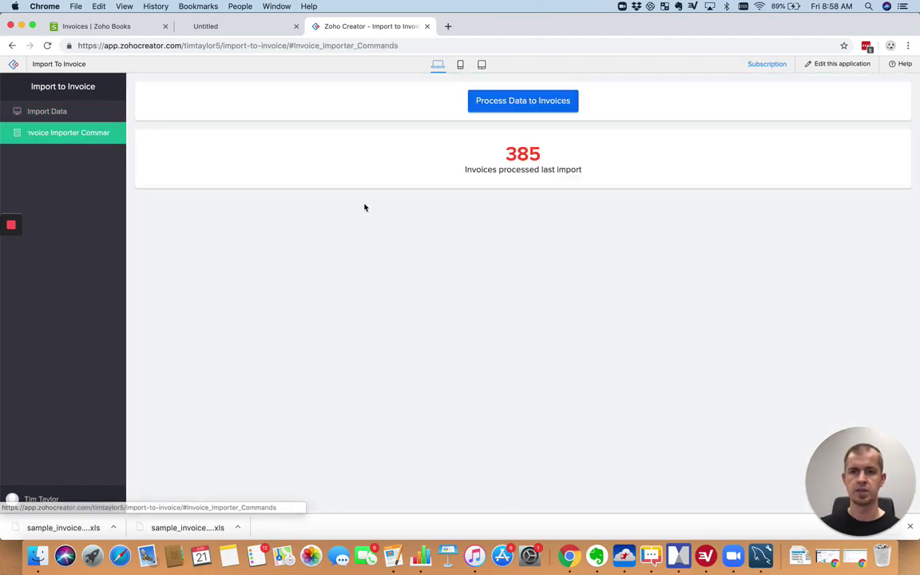